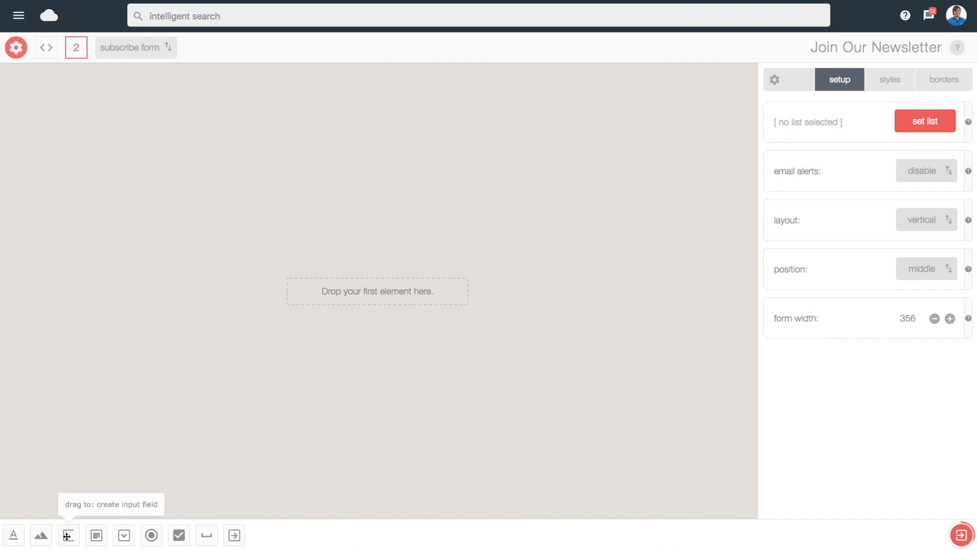
Add an input field labelled "name" to the form, mapped to first name and with forced set to yes.
{"action": "left_click_drag", "start_coordinate": [67, 536], "coordinate": [316, 293]}
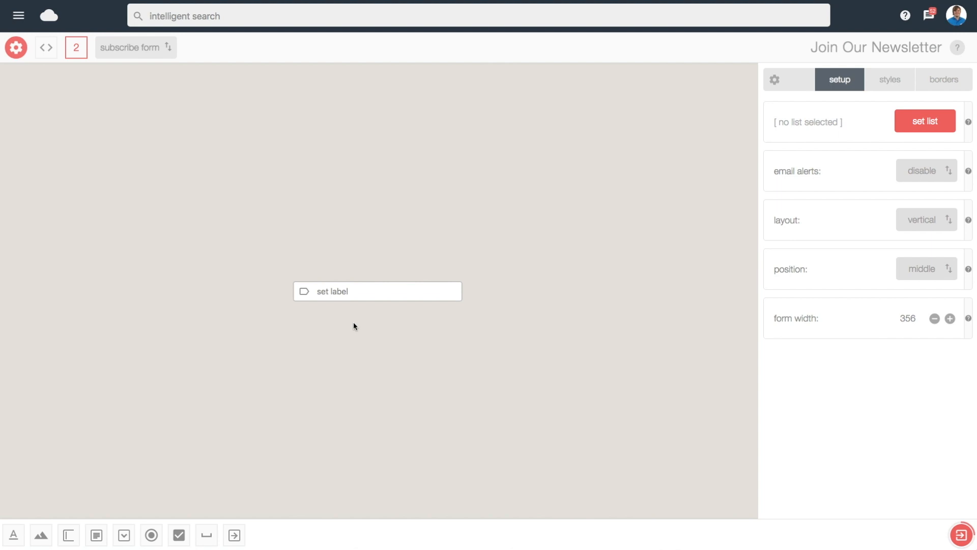
{"action": "mouse_move", "coordinate": [419, 290]}
{"action": "left_click", "coordinate": [432, 284]}
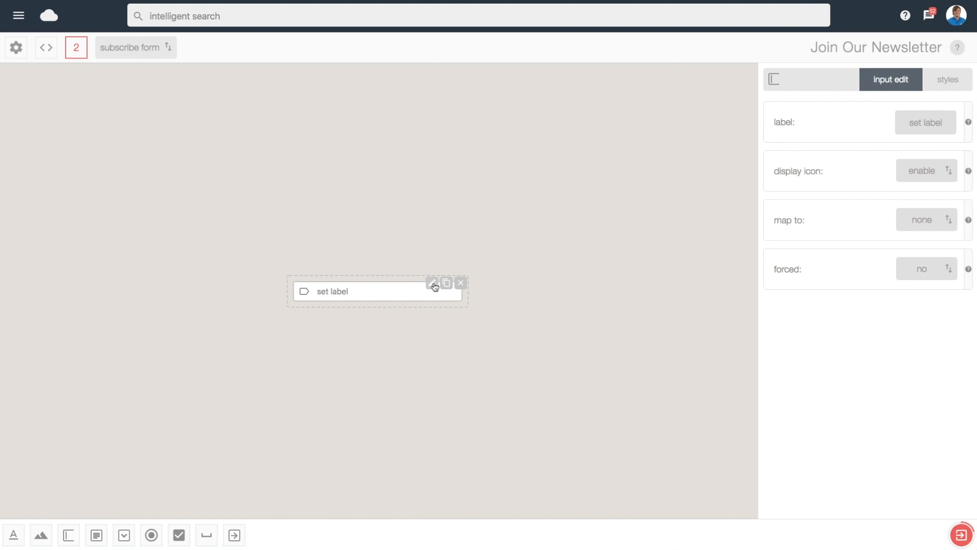
{"action": "left_click", "coordinate": [921, 124]}
{"action": "left_click_drag", "start_coordinate": [918, 123], "coordinate": [878, 121]}
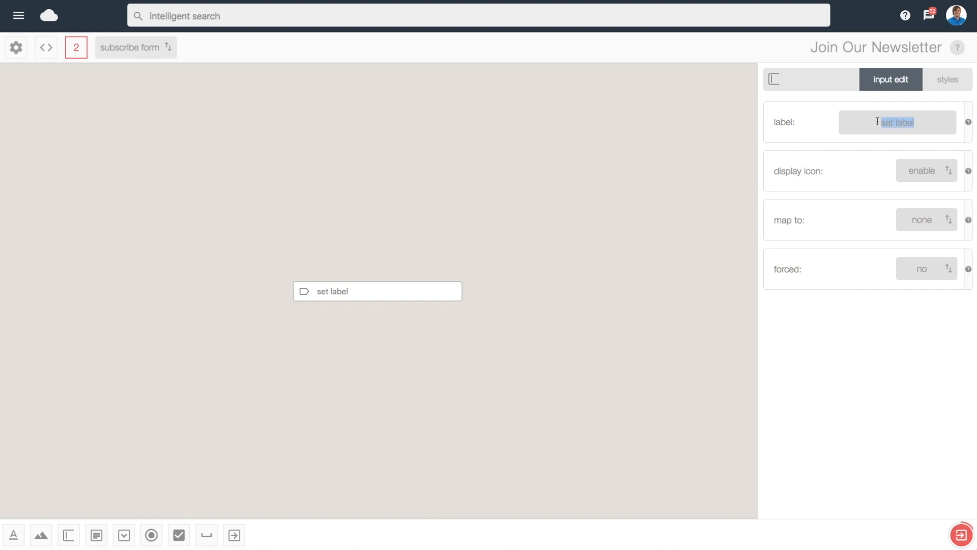
{"action": "type", "text": "name"}
{"action": "left_click", "coordinate": [922, 225]}
{"action": "left_click", "coordinate": [923, 224]}
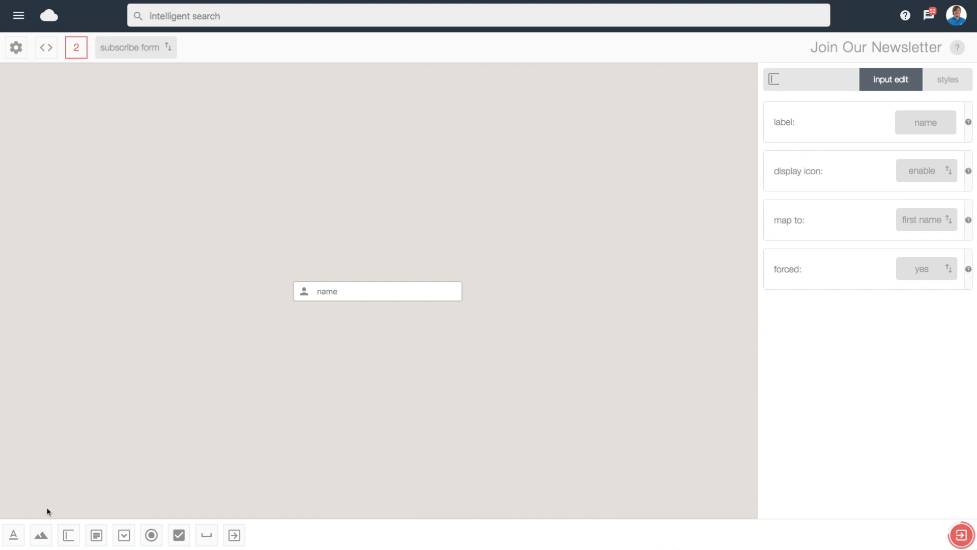
Add a second input field below name, labelled "email", mapped to email and with forced set to yes.
{"action": "left_click_drag", "start_coordinate": [70, 530], "coordinate": [321, 310]}
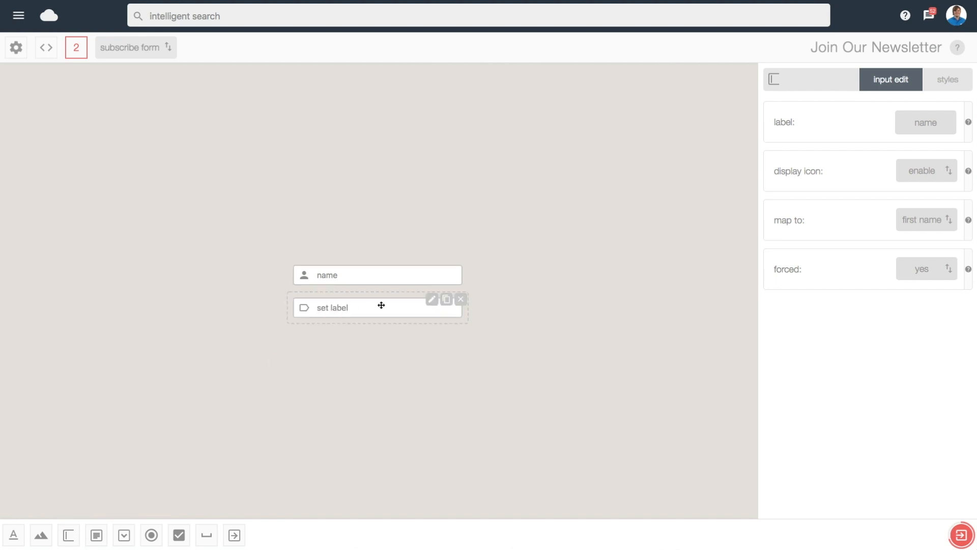
{"action": "left_click", "coordinate": [433, 301]}
{"action": "left_click", "coordinate": [932, 122]}
{"action": "left_click_drag", "start_coordinate": [919, 124], "coordinate": [875, 124]}
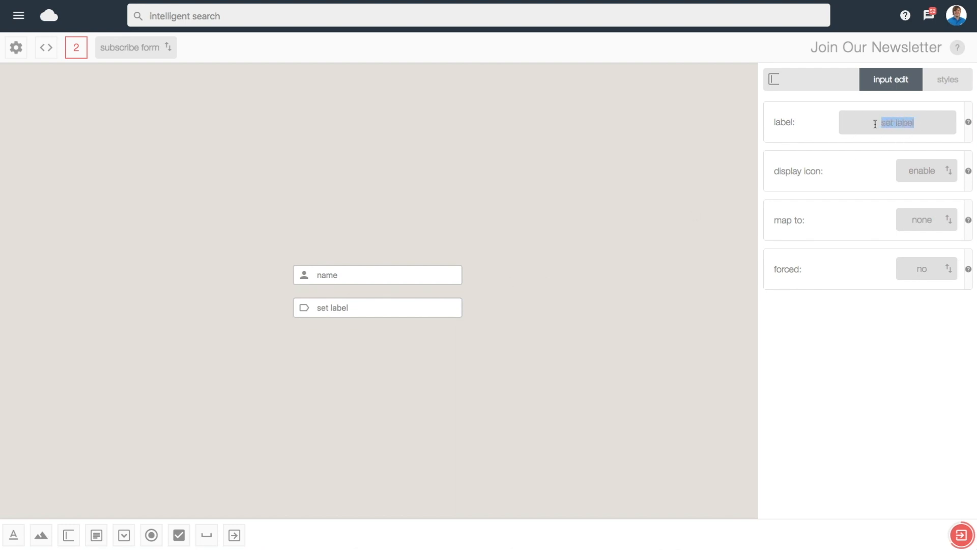
{"action": "type", "text": "email"}
{"action": "left_click", "coordinate": [921, 220]}
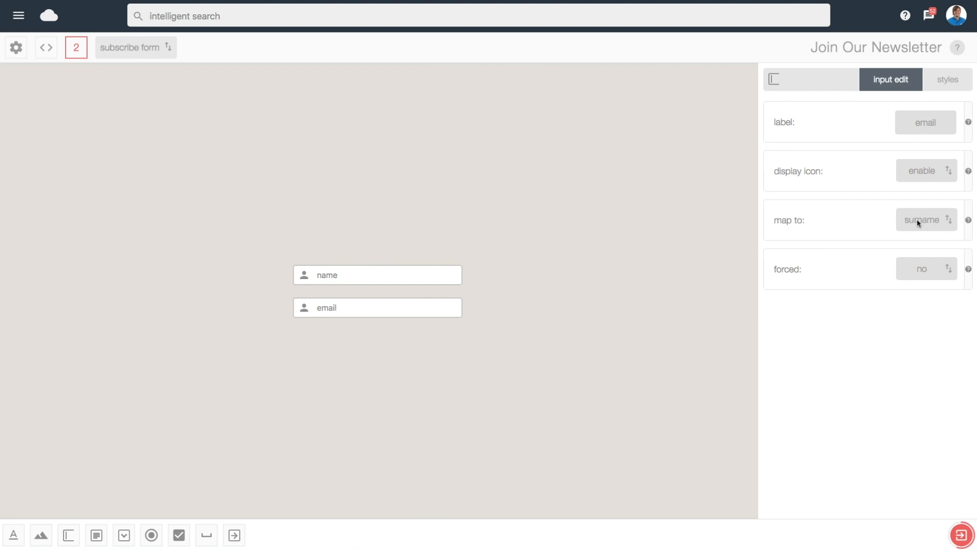
{"action": "left_click", "coordinate": [917, 219]}
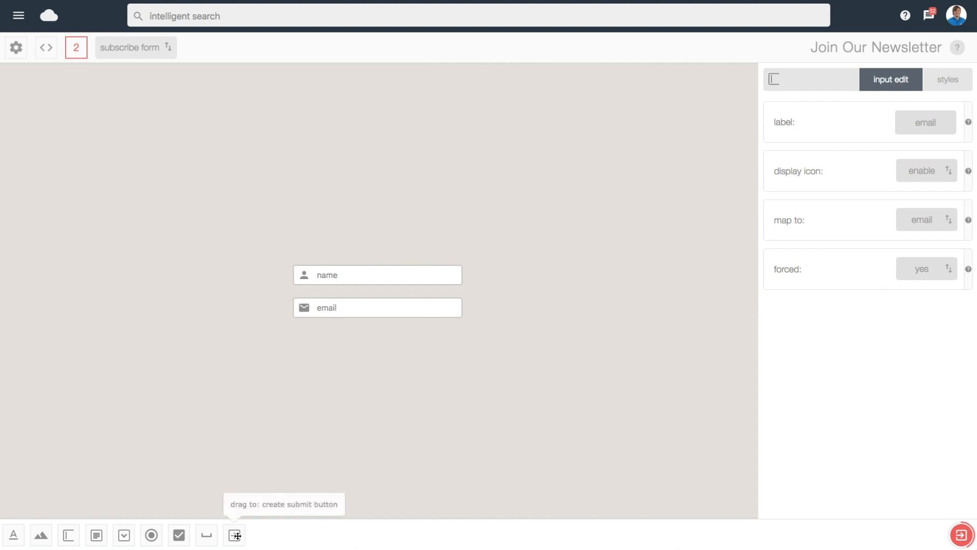
Add a submit button below the email field and label it "Join Newsletter".
{"action": "left_click_drag", "start_coordinate": [235, 535], "coordinate": [311, 327]}
{"action": "mouse_move", "coordinate": [321, 328]}
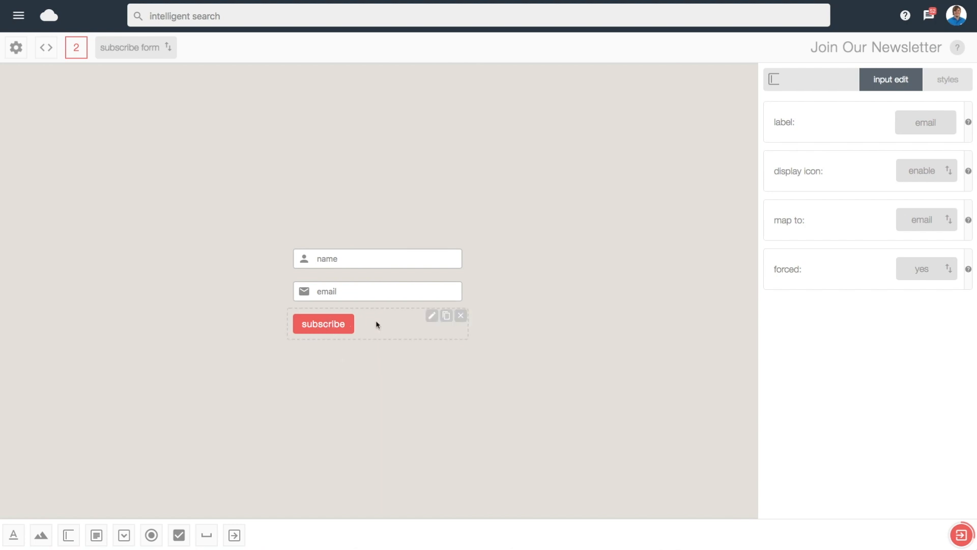
{"action": "left_click", "coordinate": [433, 319]}
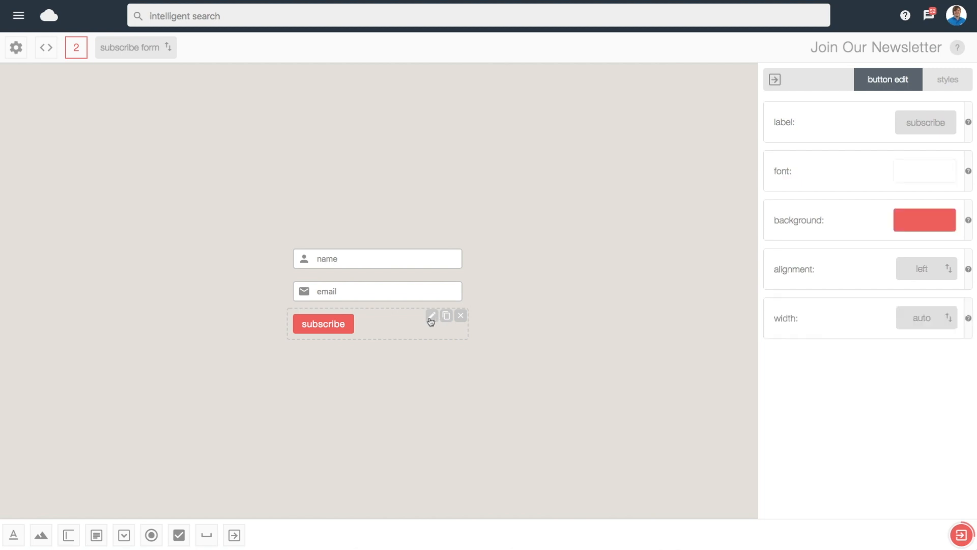
{"action": "left_click", "coordinate": [920, 126]}
{"action": "left_click_drag", "start_coordinate": [920, 125], "coordinate": [851, 125]}
{"action": "type", "text": "Jo"}
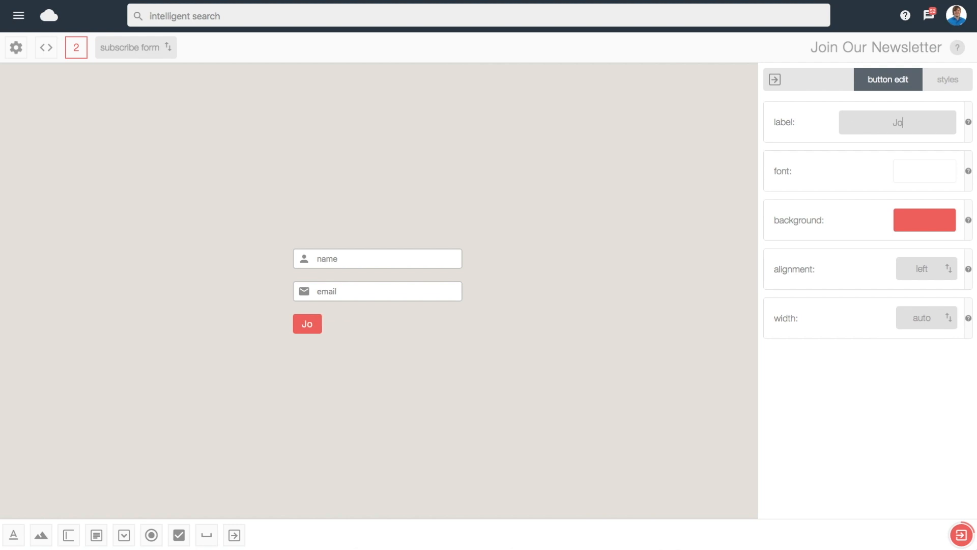
{"action": "type", "text": "in Newsletter"}
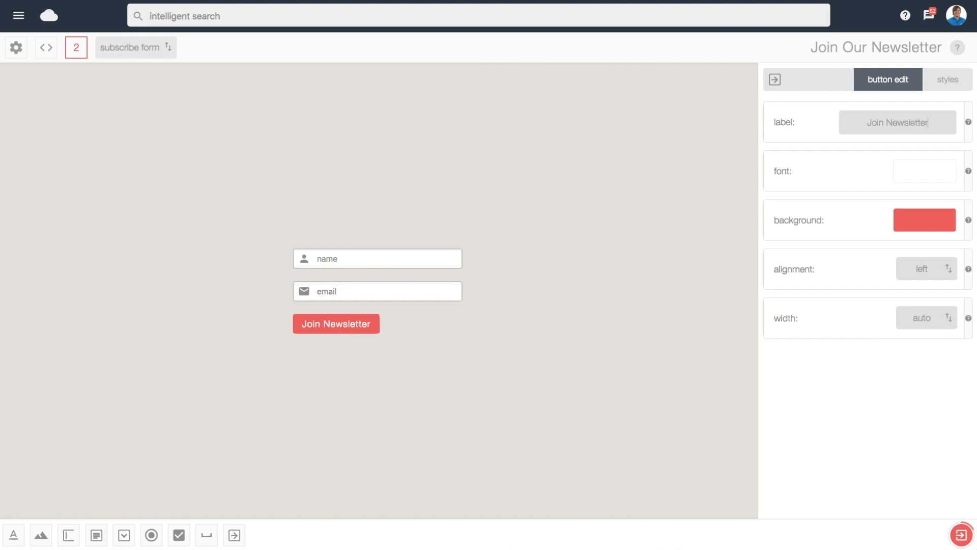
{"action": "left_click", "coordinate": [836, 136]}
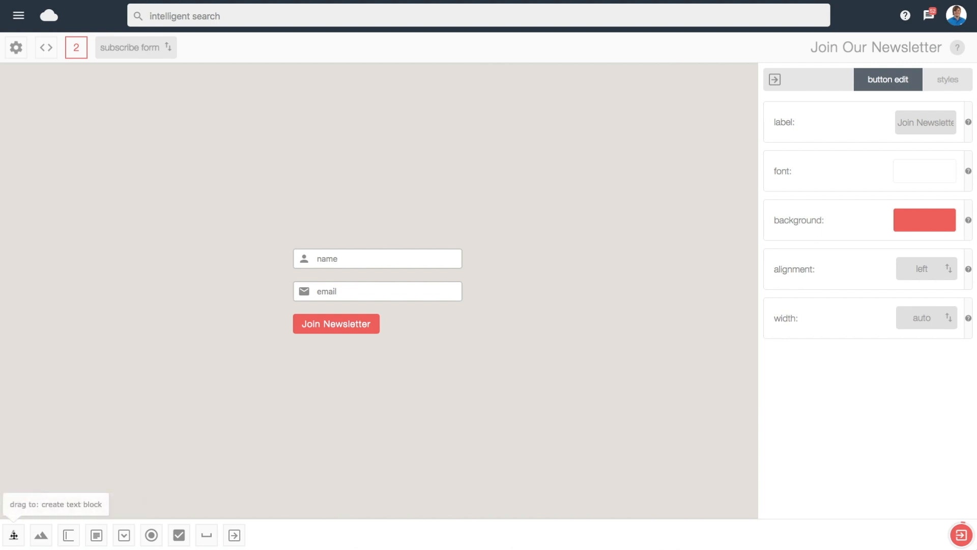
Add a text block above the name field and replace its placeholder text with "Join Our Newsletter".
{"action": "left_click_drag", "start_coordinate": [12, 540], "coordinate": [352, 242]}
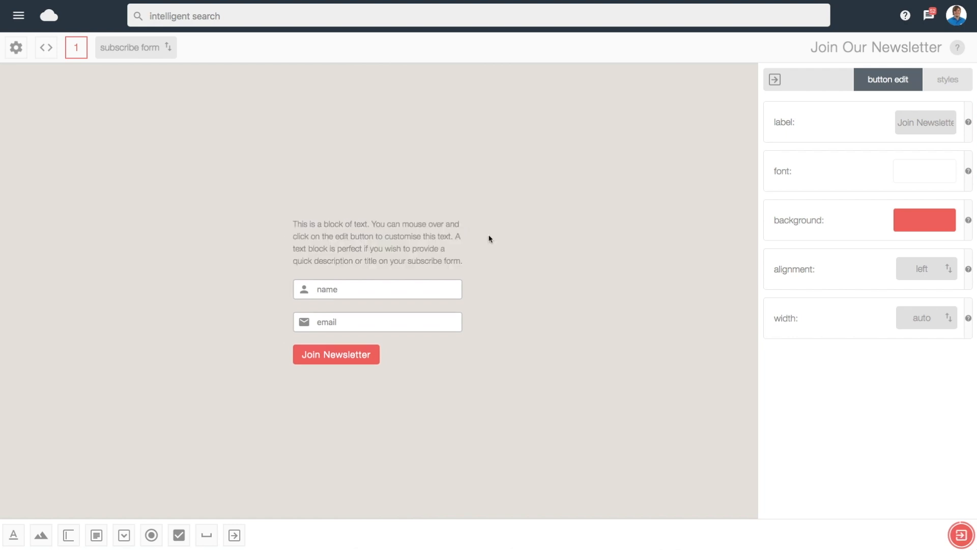
{"action": "left_click", "coordinate": [433, 225]}
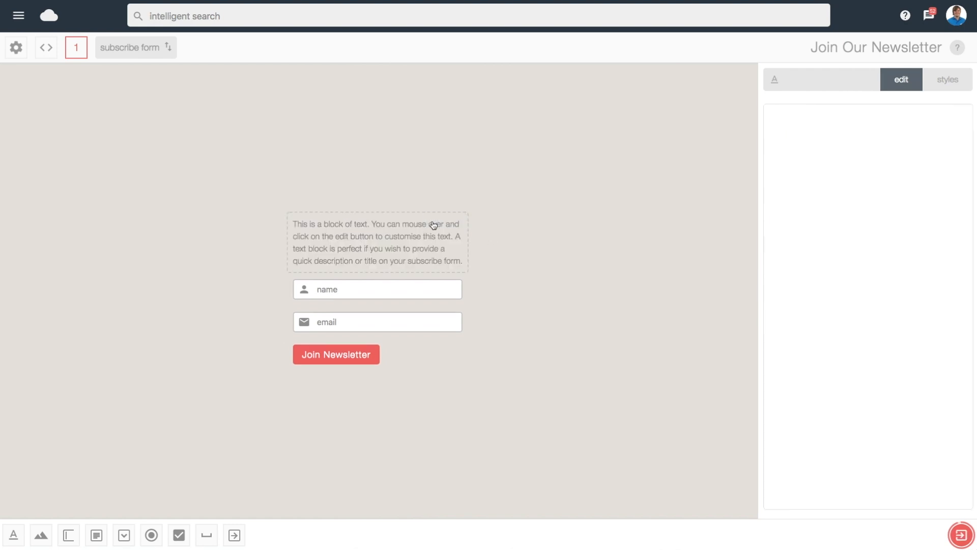
{"action": "left_click_drag", "start_coordinate": [794, 176], "coordinate": [762, 133]}
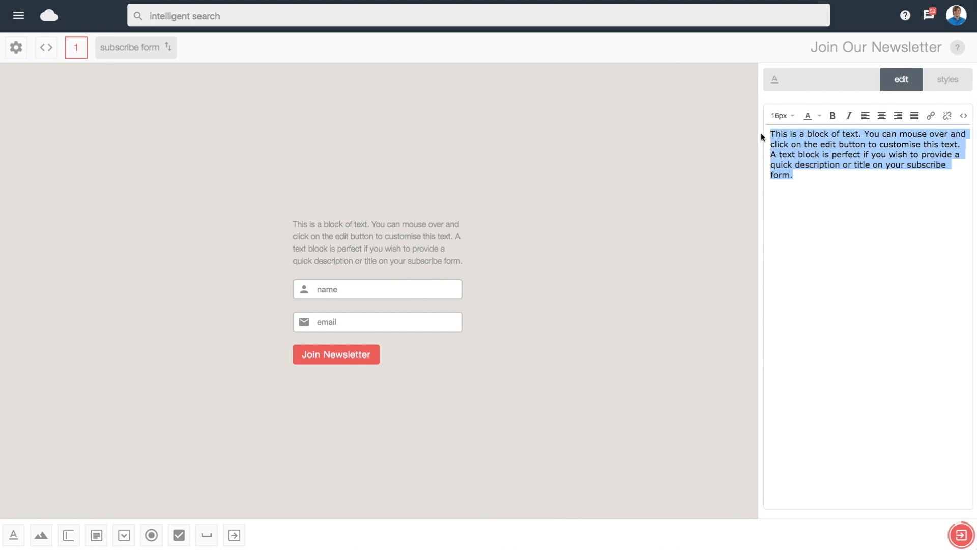
{"action": "type", "text": "Joi"}
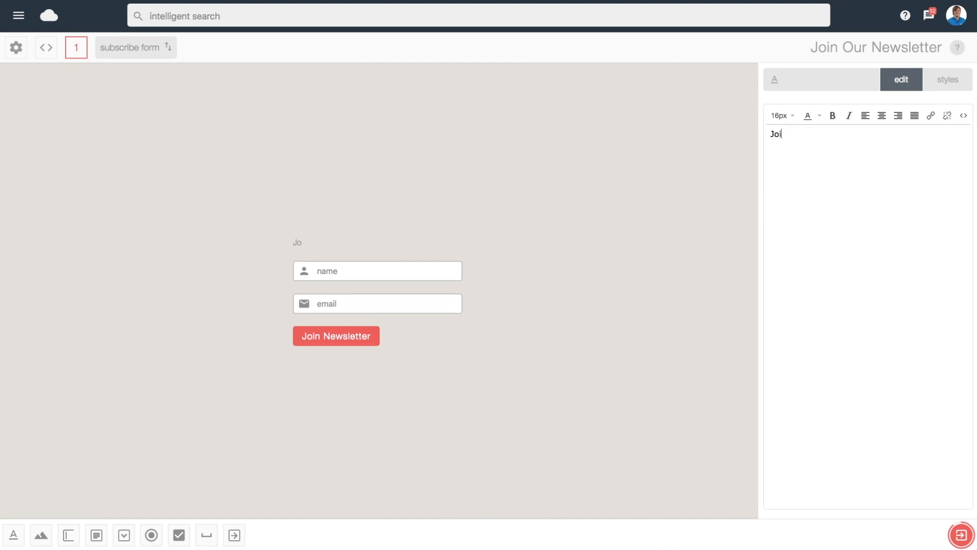
{"action": "type", "text": "n Our Newsletter"}
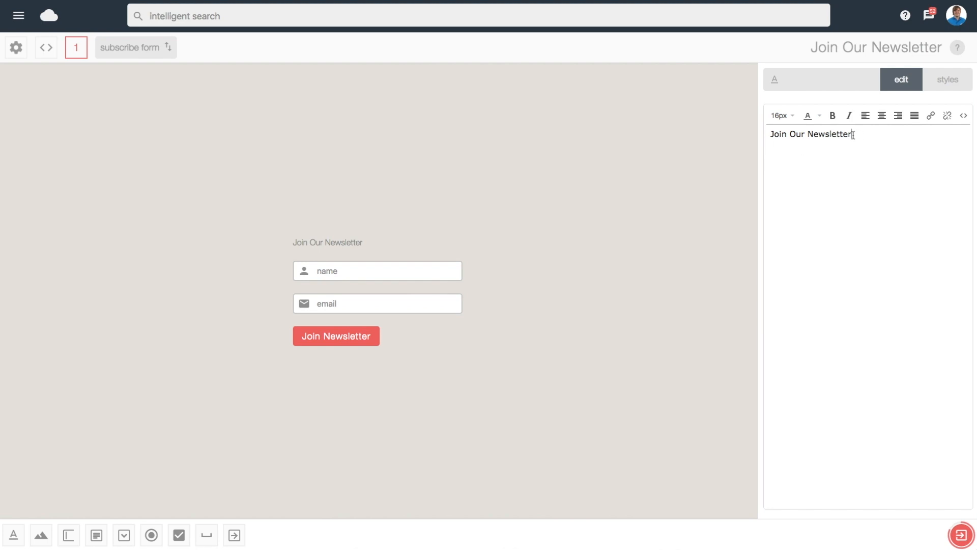
Format the "Join Our Newsletter" text at 20px, not bold and left-aligned.
{"action": "left_click_drag", "start_coordinate": [853, 134], "coordinate": [767, 135]}
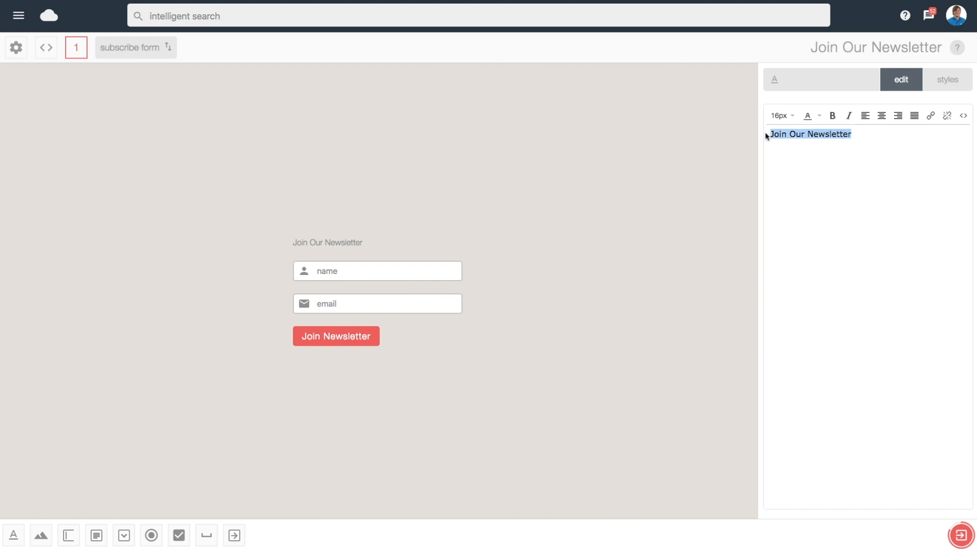
{"action": "left_click", "coordinate": [791, 116]}
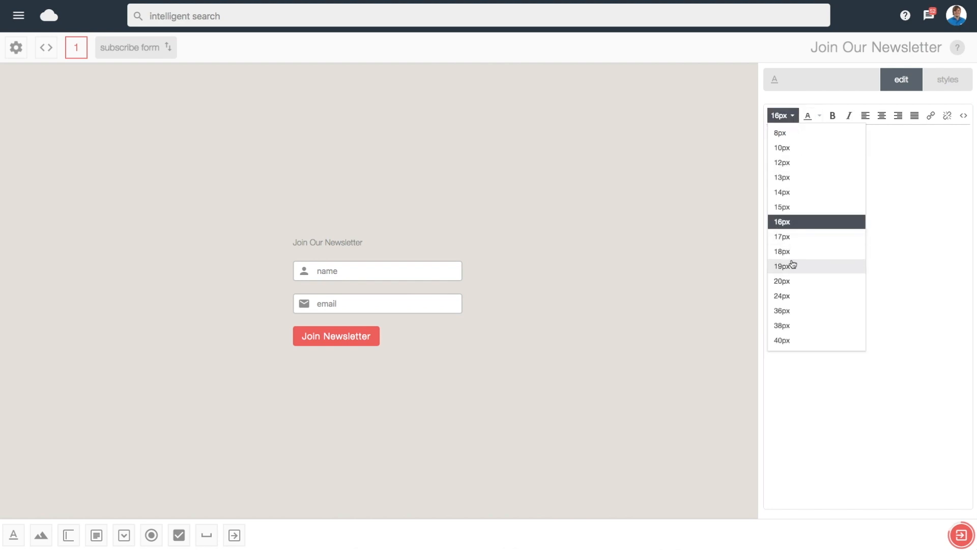
{"action": "left_click", "coordinate": [786, 280]}
{"action": "left_click", "coordinate": [833, 116]}
{"action": "left_click", "coordinate": [833, 116]}
{"action": "left_click", "coordinate": [882, 116]}
{"action": "left_click", "coordinate": [866, 116]}
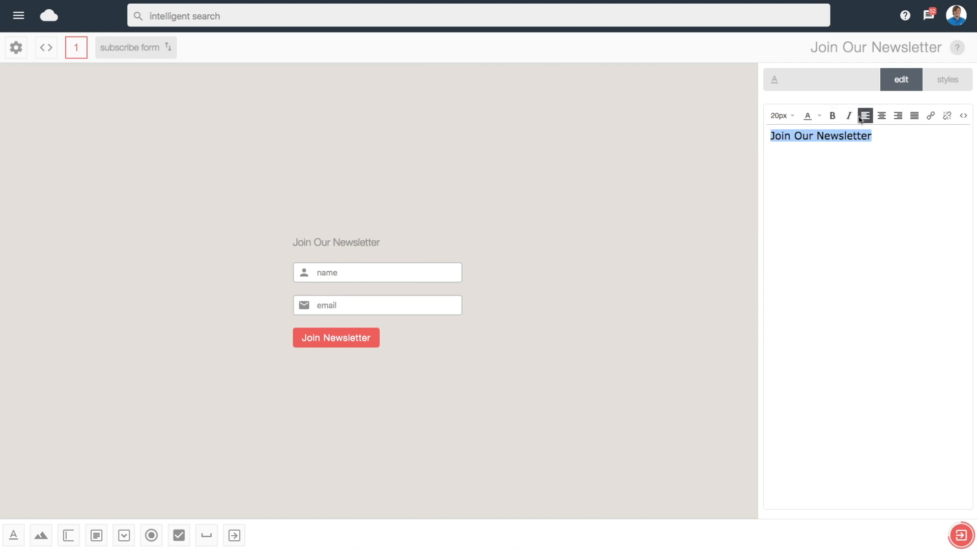
{"action": "left_click", "coordinate": [882, 137]}
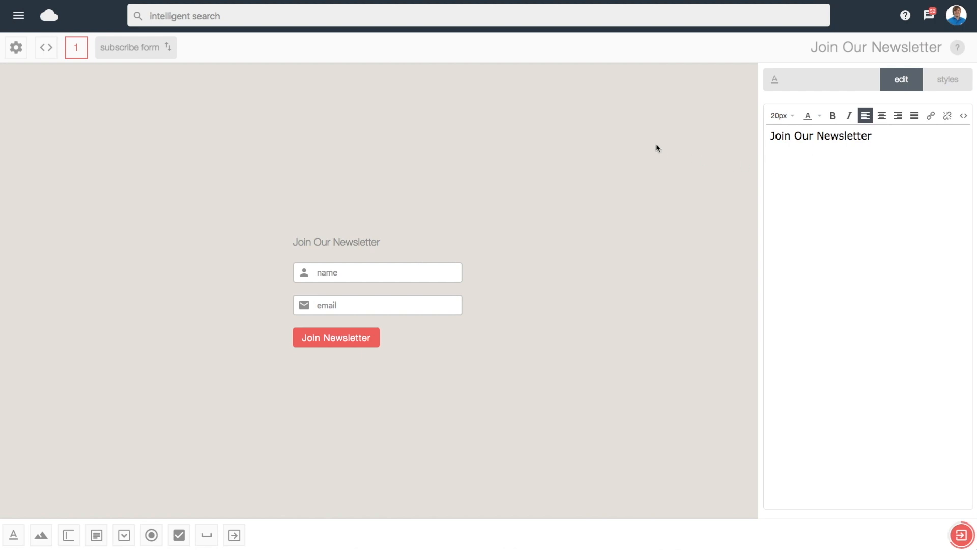
Assign the Tennis mailing list from Folder C to the form, with email alerts set to disable.
{"action": "left_click", "coordinate": [17, 50]}
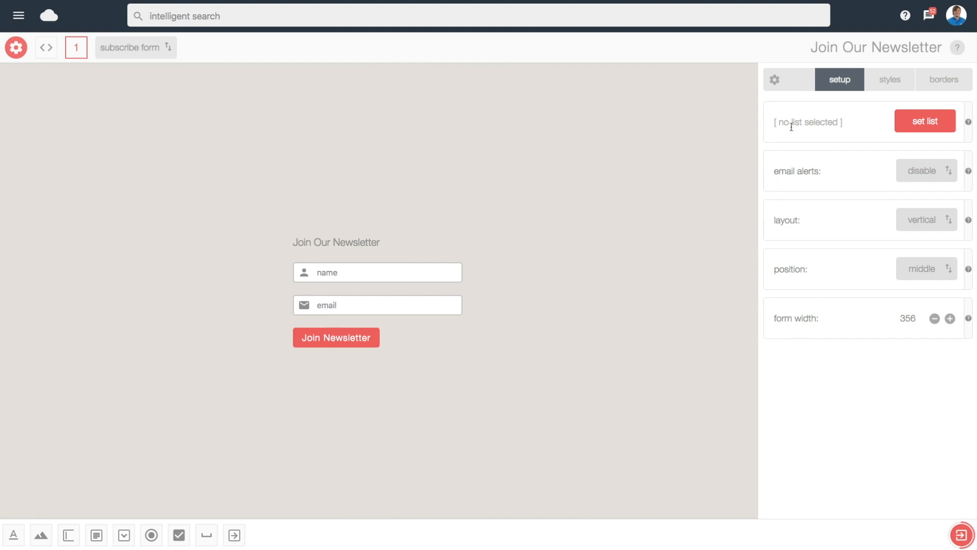
{"action": "left_click", "coordinate": [916, 126]}
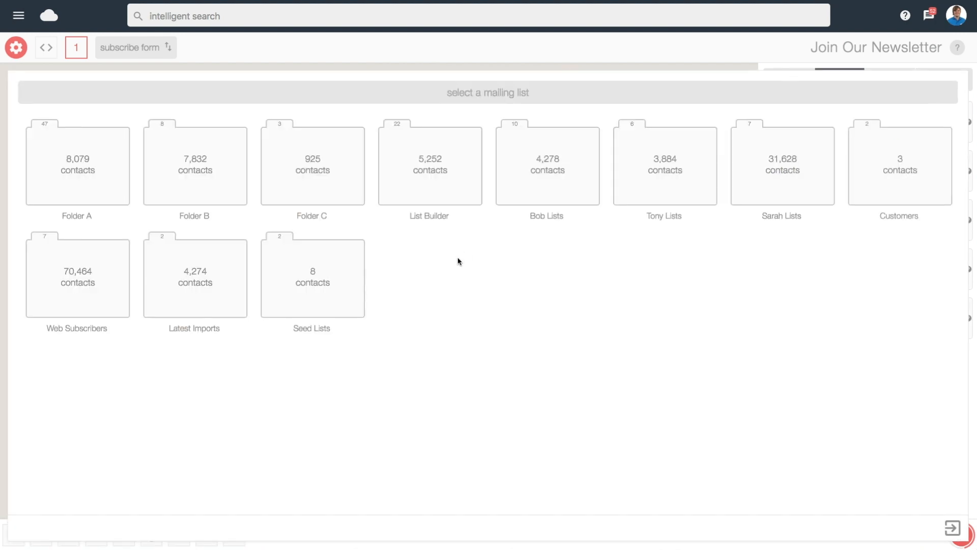
{"action": "left_click", "coordinate": [303, 185]}
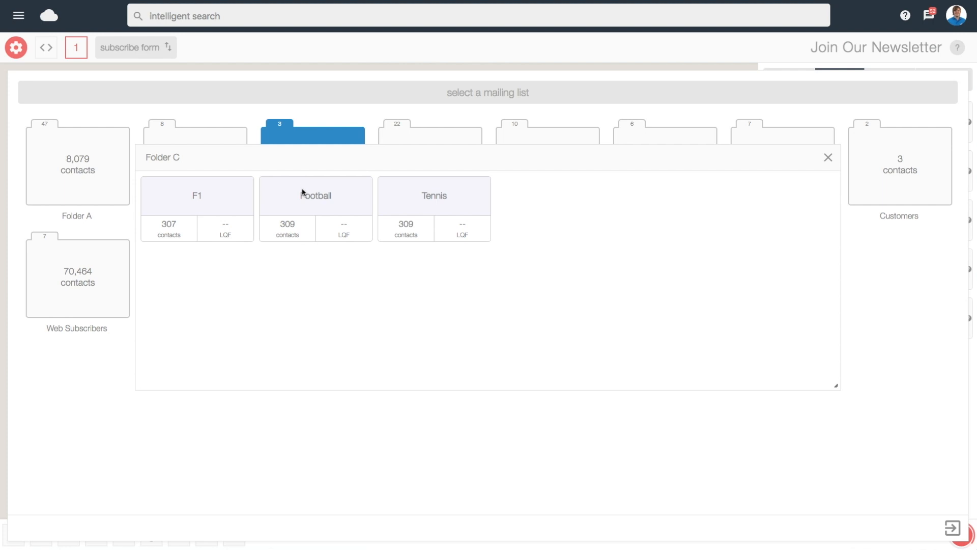
{"action": "left_click", "coordinate": [430, 202]}
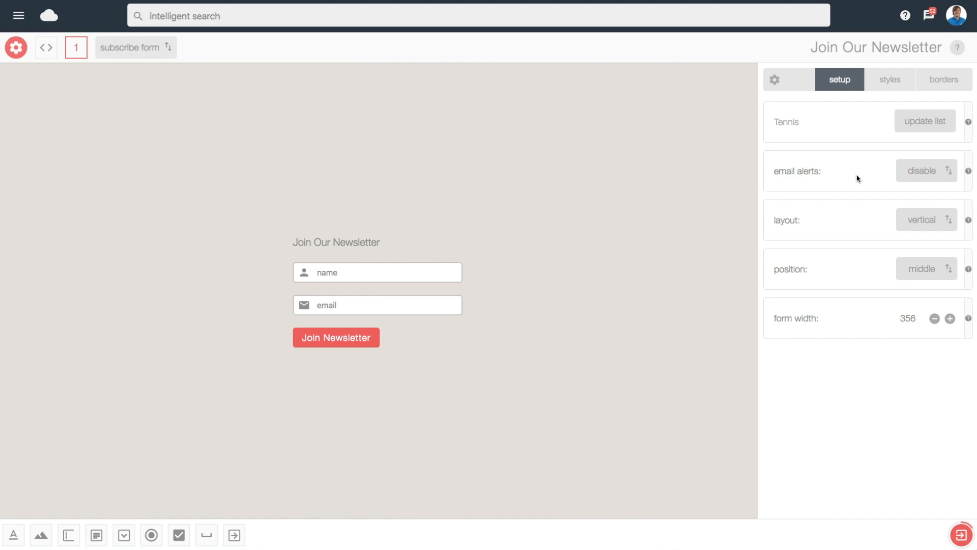
{"action": "left_click", "coordinate": [923, 173]}
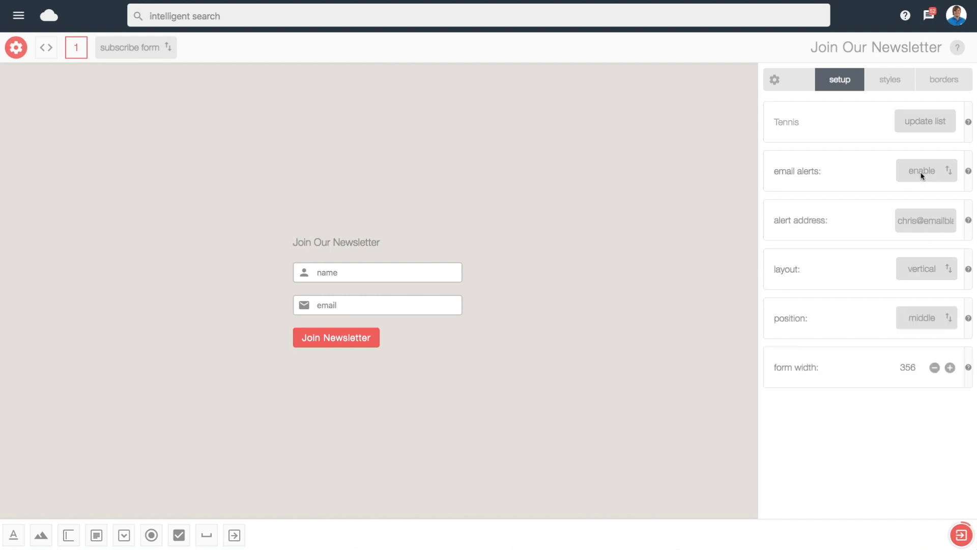
{"action": "left_click", "coordinate": [923, 173]}
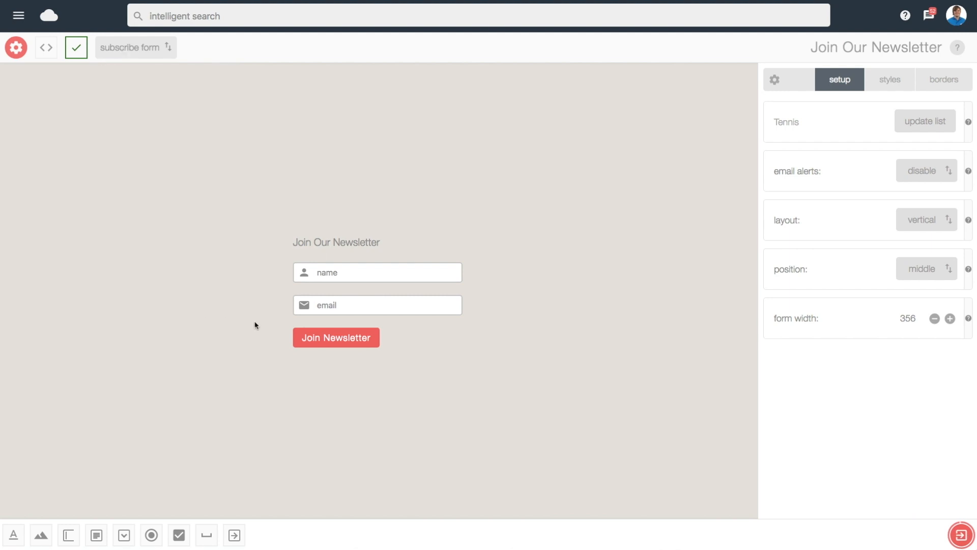
Replace the message on the form completed page with "Thanks for joining our mailing list. Check your email to confirm.".
{"action": "mouse_move", "coordinate": [339, 286]}
{"action": "mouse_move", "coordinate": [341, 325]}
{"action": "left_click", "coordinate": [125, 51]}
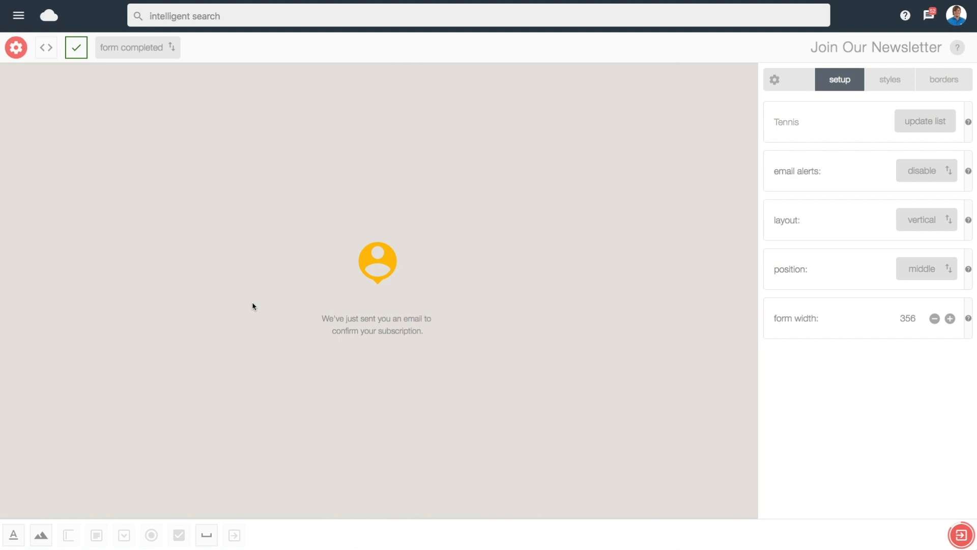
{"action": "mouse_move", "coordinate": [369, 338]}
{"action": "left_click", "coordinate": [433, 307]}
{"action": "left_click_drag", "start_coordinate": [933, 148], "coordinate": [791, 138]}
{"action": "key", "text": "BackSpace"}
{"action": "type", "text": "Thanks for joining our"}
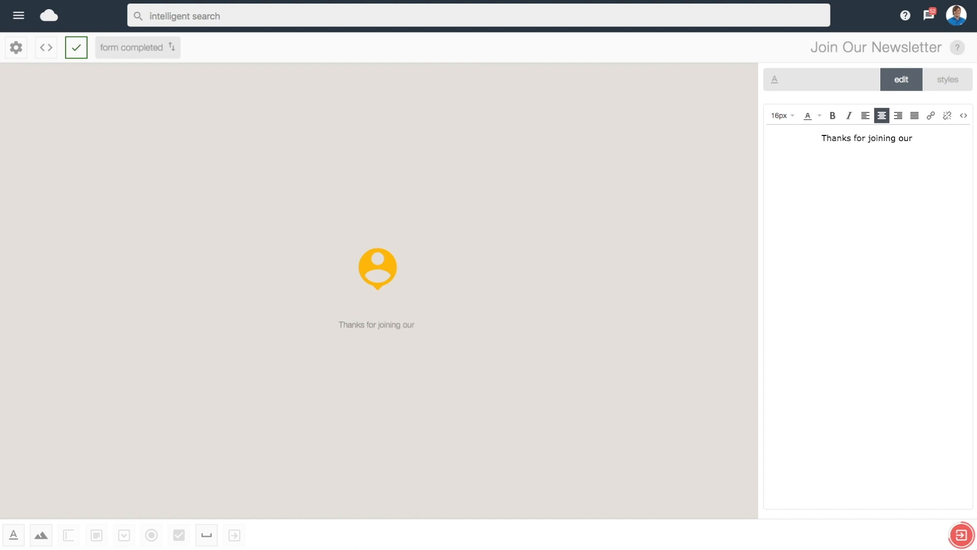
{"action": "type", "text": " mailing list. Che"}
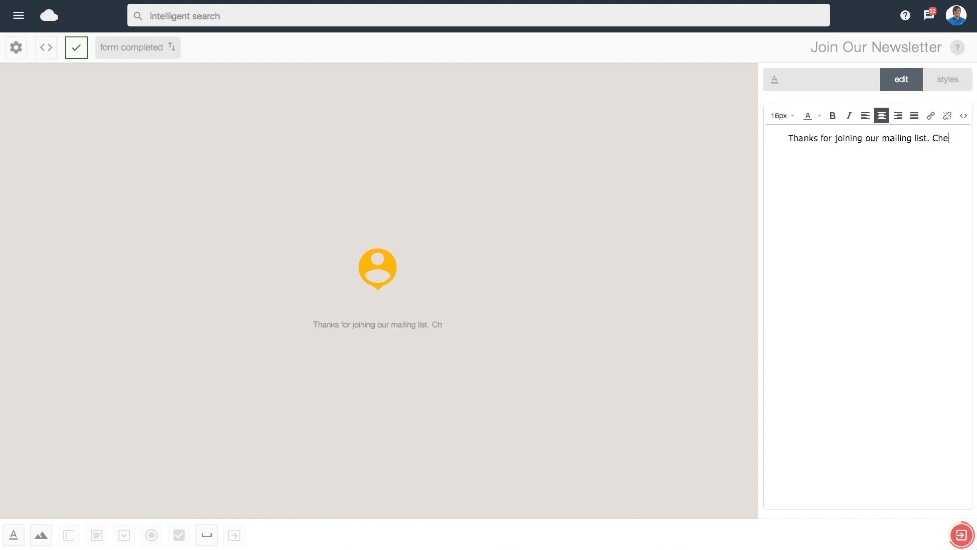
{"action": "type", "text": "ck your email to confirm,"}
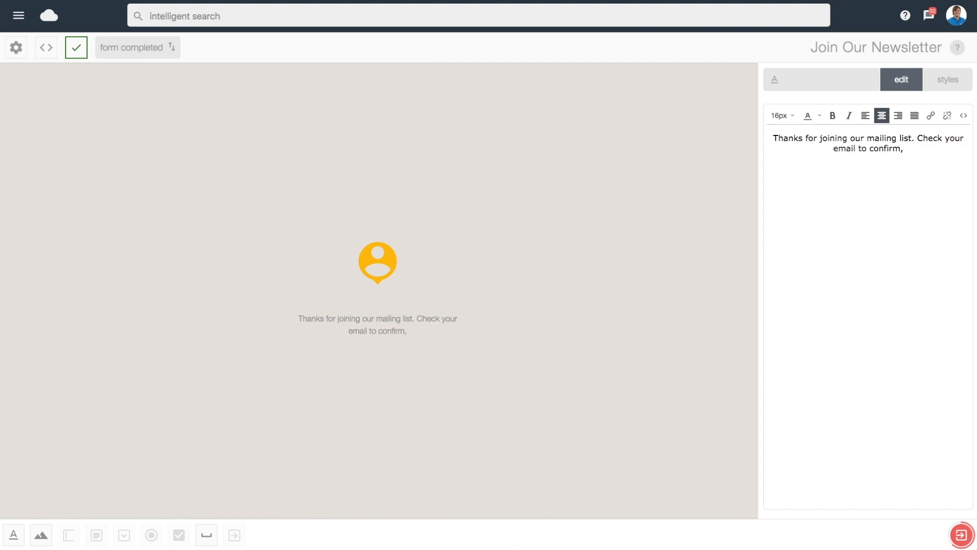
{"action": "key", "text": "BackSpace"}
{"action": "type", "text": "."}
Open the email verification page and view its message text and the button's label setting.
{"action": "left_click", "coordinate": [125, 50]}
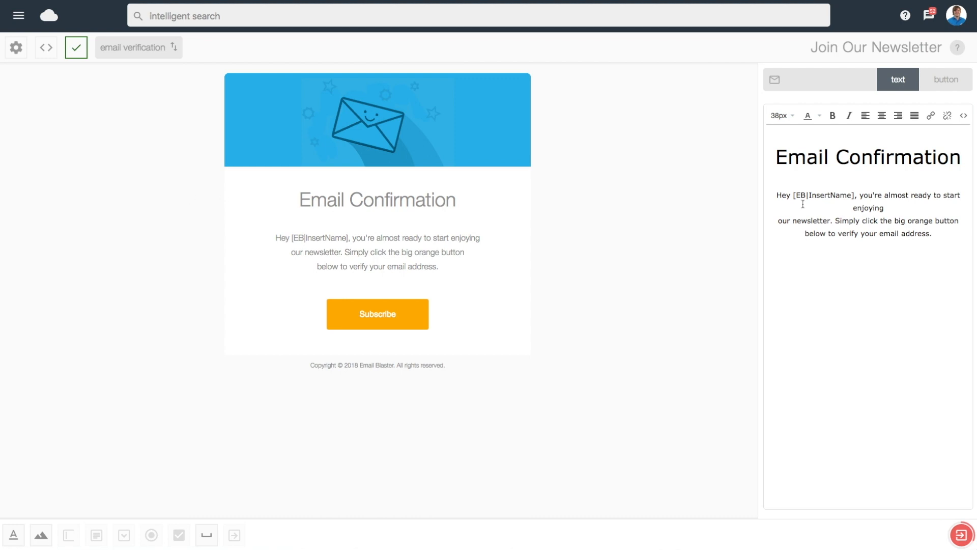
{"action": "left_click", "coordinate": [868, 217]}
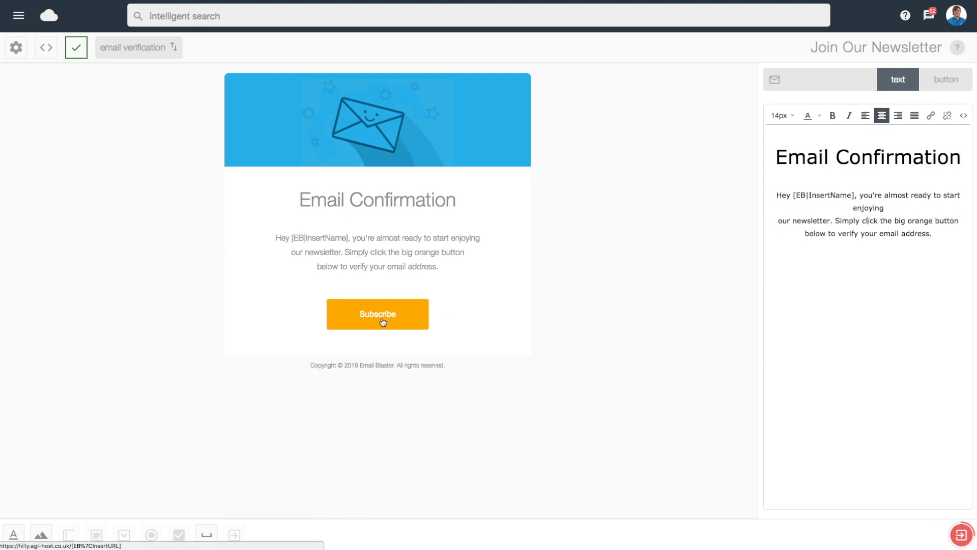
{"action": "left_click", "coordinate": [948, 85]}
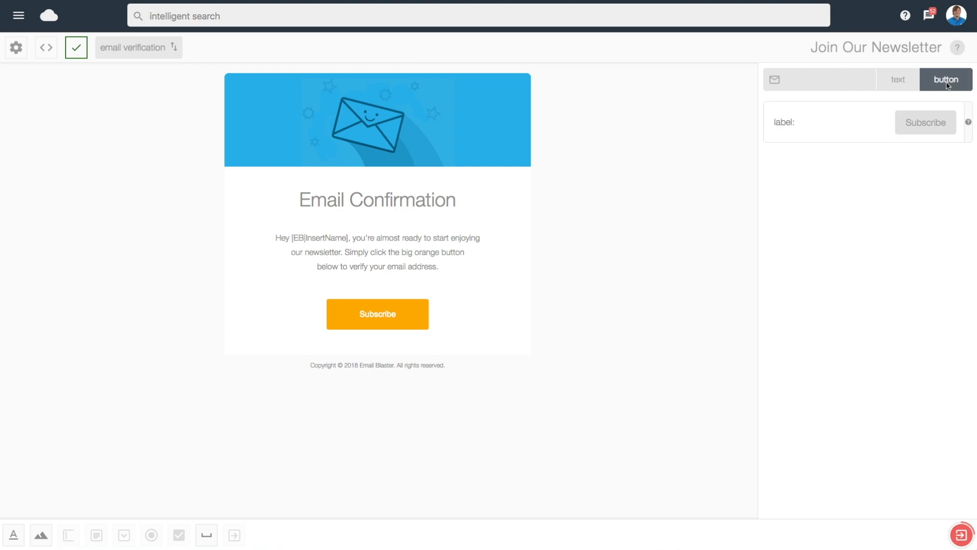
Change the verification email's button label to "Join Our Mailinglist".
{"action": "left_click", "coordinate": [944, 122]}
{"action": "left_click_drag", "start_coordinate": [920, 123], "coordinate": [845, 125]}
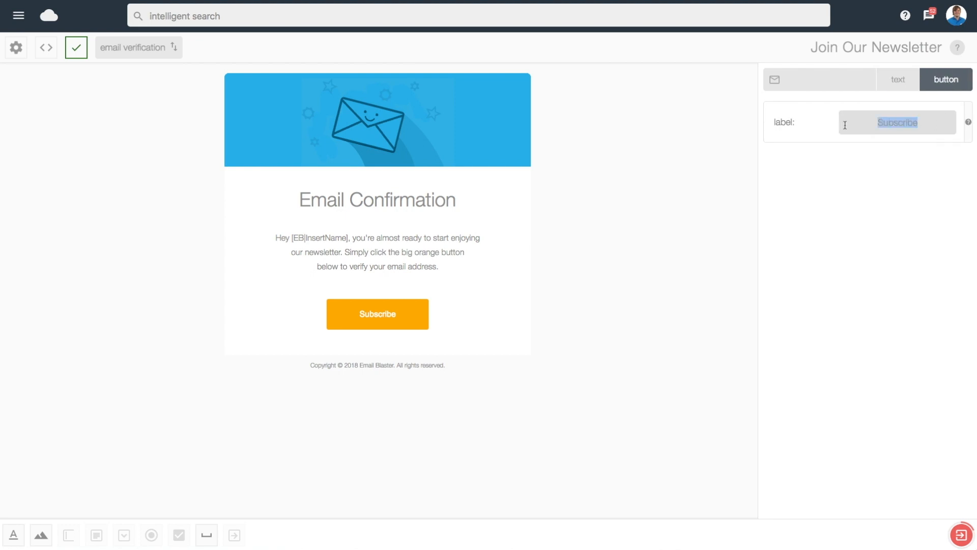
{"action": "type", "text": "Join Our Mailinglist"}
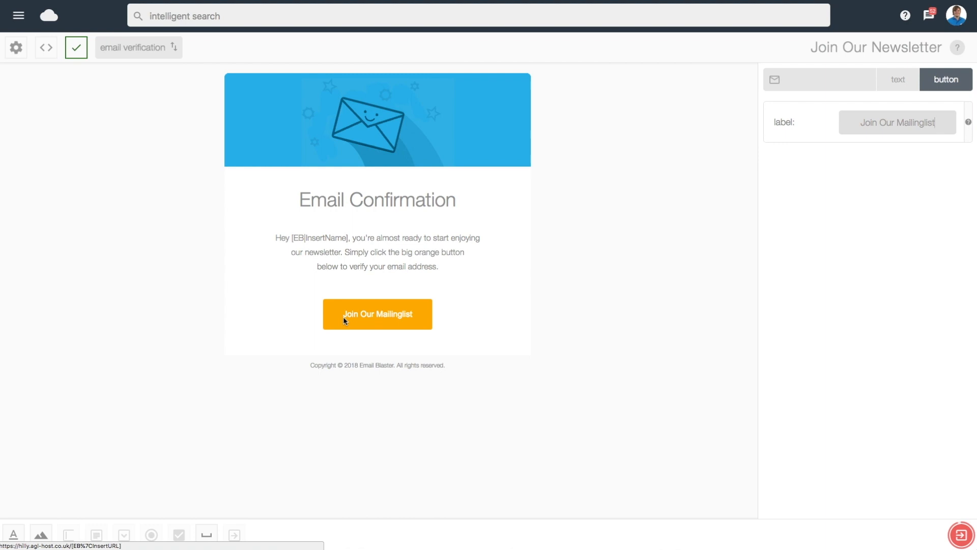
View the subscribe complete page and return to the subscribe form page.
{"action": "left_click", "coordinate": [153, 53]}
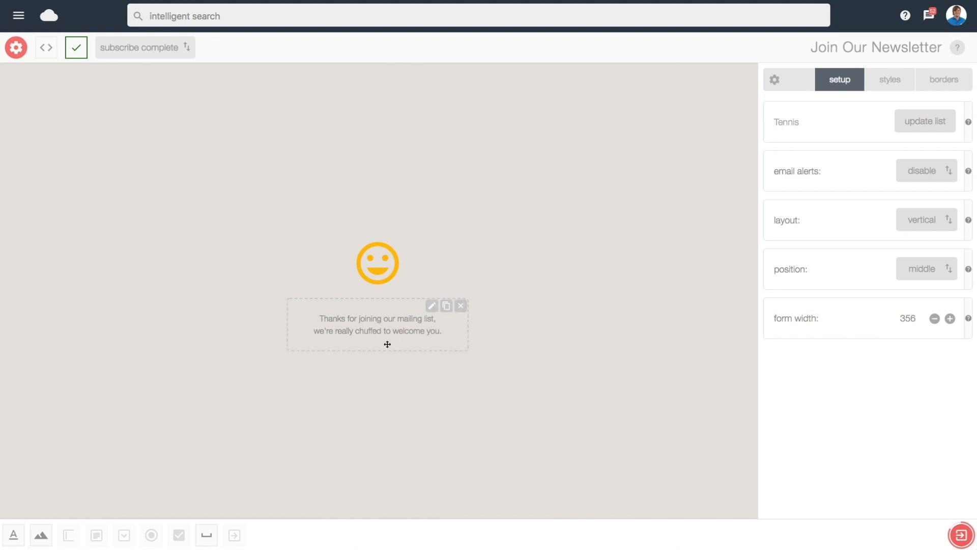
{"action": "left_click", "coordinate": [148, 56]}
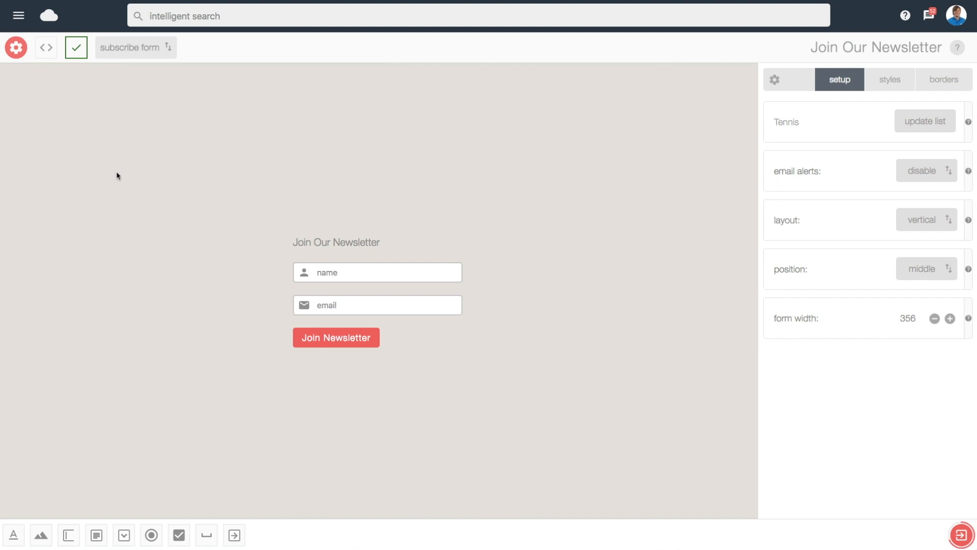
Display the subscribe form's website embed code and its hosted share link.
{"action": "left_click", "coordinate": [46, 48]}
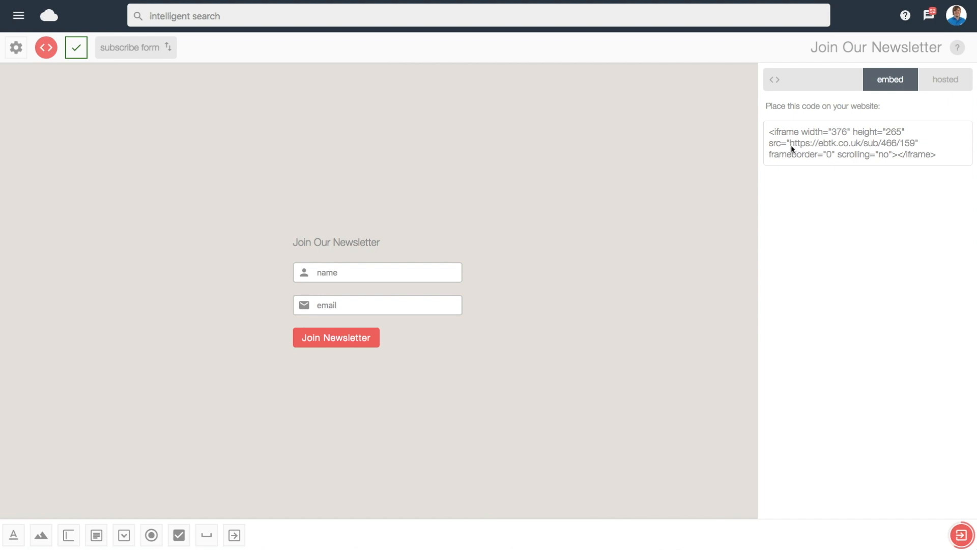
{"action": "left_click", "coordinate": [948, 86]}
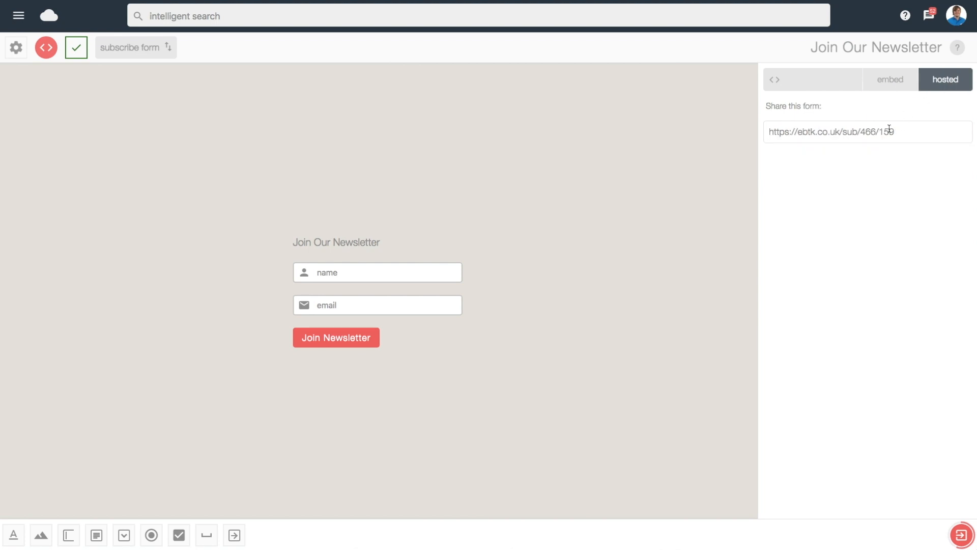